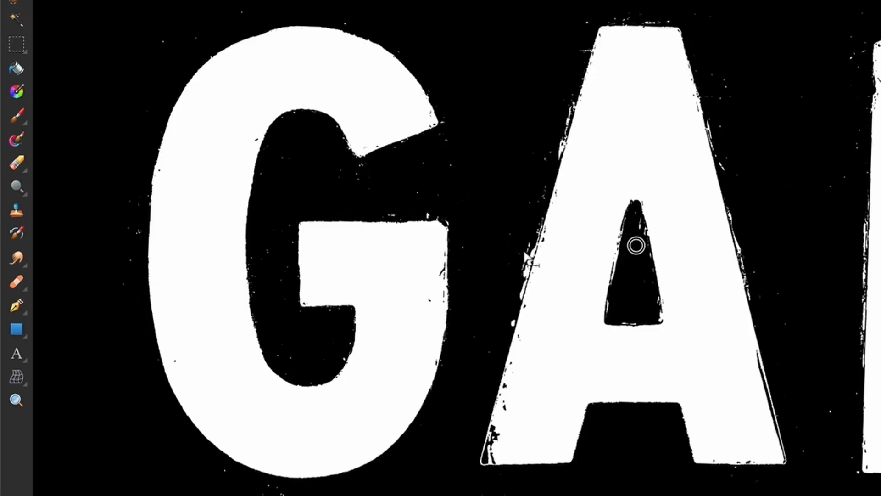
Step: Add a field blur handle at the inner corner of the G and raise the global radius to 100 px
{"action": "left_click", "coordinate": [207, 236]}
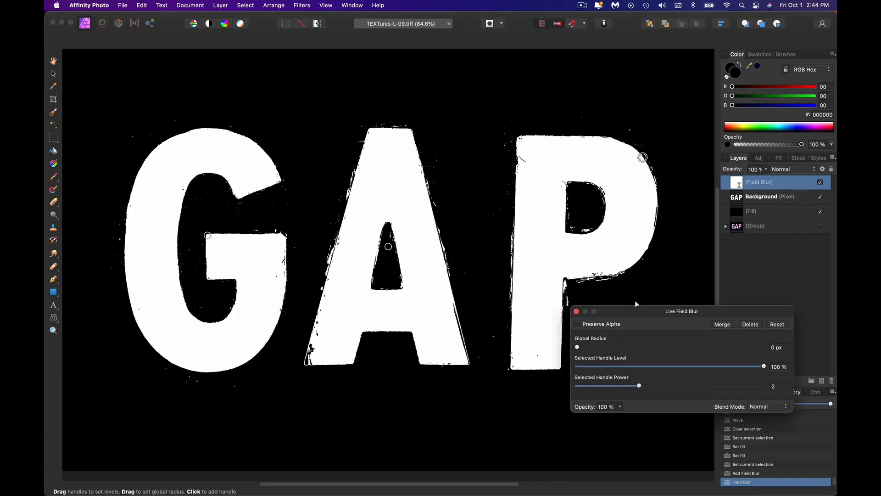
{"action": "left_click_drag", "start_coordinate": [645, 314], "coordinate": [643, 305]}
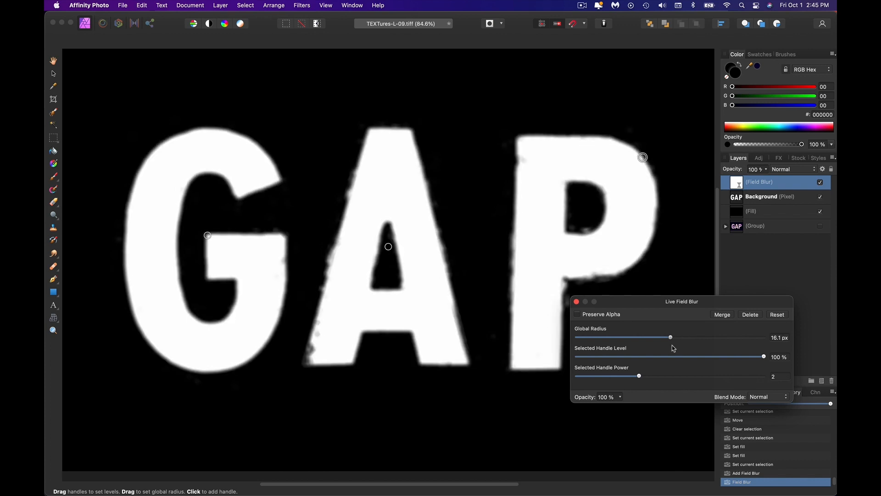
{"action": "left_click_drag", "start_coordinate": [675, 348], "coordinate": [678, 348]}
{"action": "left_click_drag", "start_coordinate": [643, 380], "coordinate": [670, 385]}
{"action": "left_click_drag", "start_coordinate": [674, 337], "coordinate": [771, 338]}
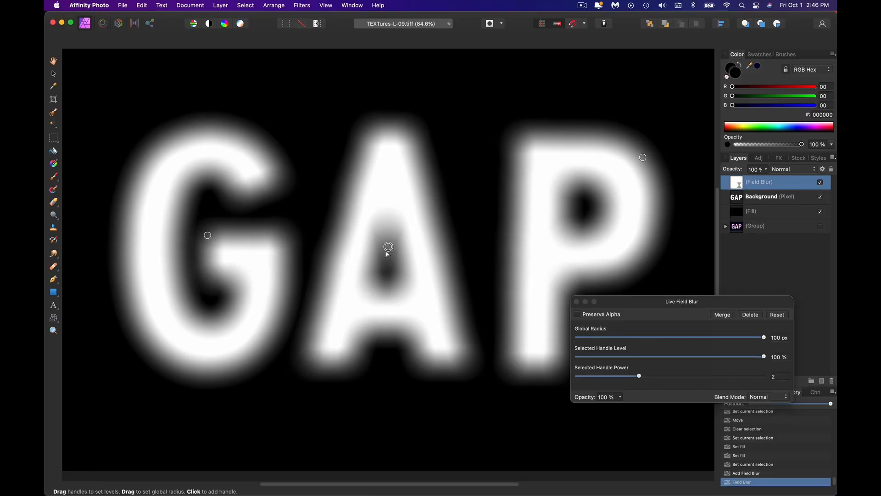
Step: Test smaller global blur radii around the letter A, ending with the radius back at 100 px
{"action": "scroll", "coordinate": [388, 246], "scroll_direction": "up", "scroll_amount": 5}
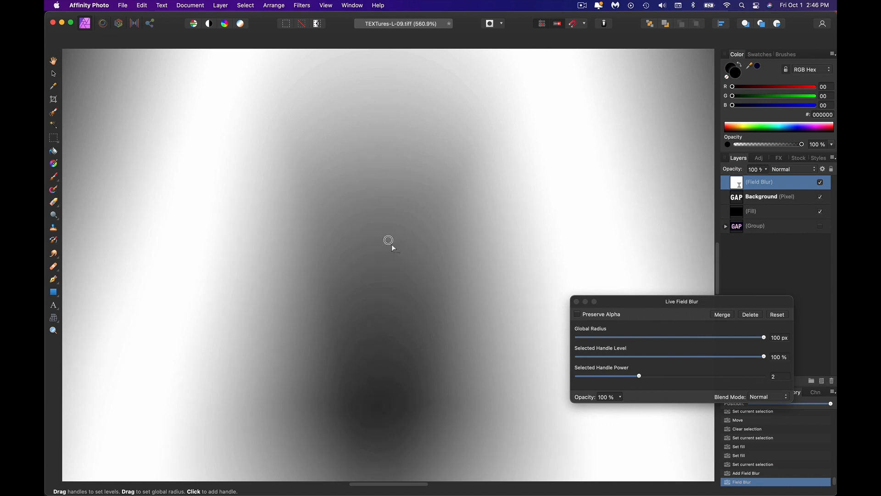
{"action": "scroll", "coordinate": [389, 240], "scroll_direction": "down", "scroll_amount": 5}
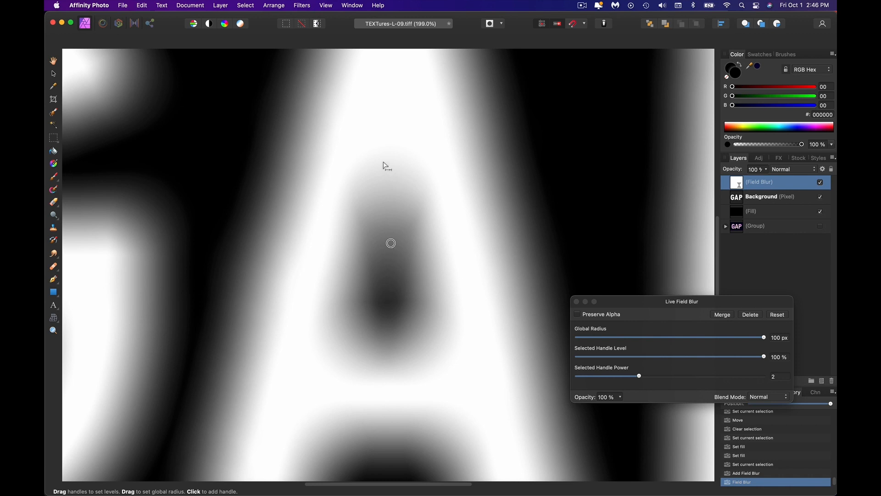
{"action": "left_click_drag", "start_coordinate": [387, 174], "coordinate": [411, 195]}
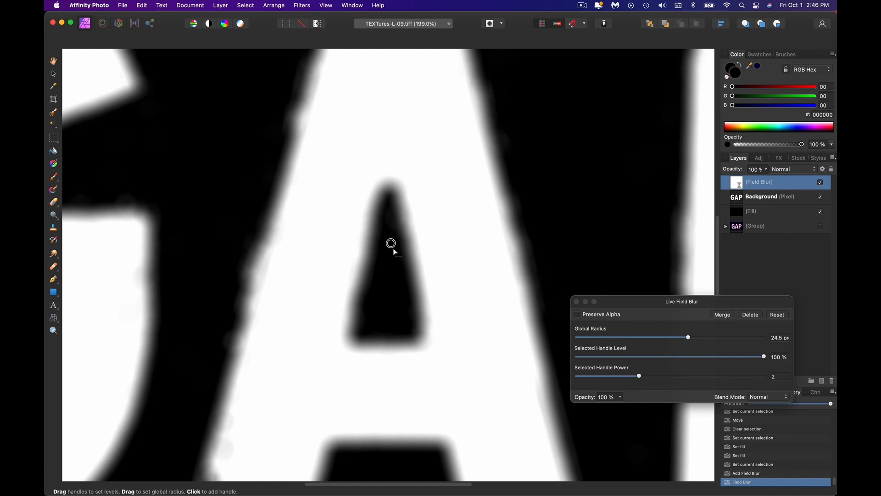
{"action": "left_click_drag", "start_coordinate": [397, 246], "coordinate": [429, 278]}
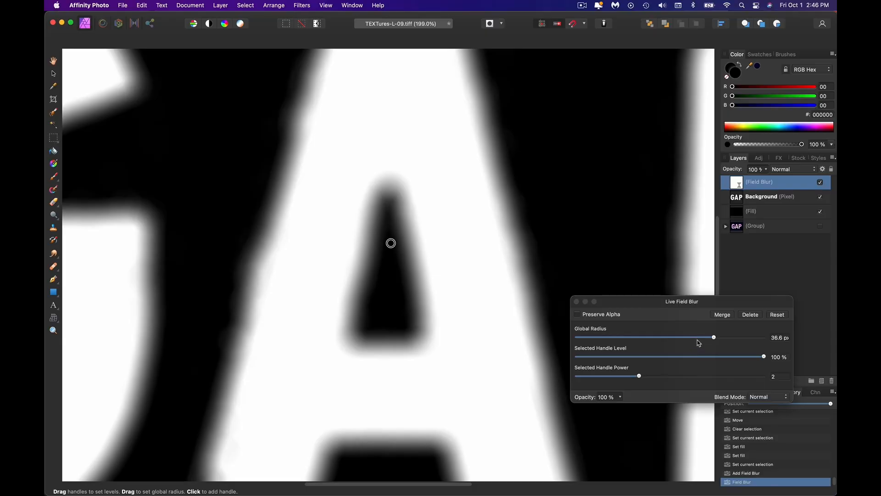
{"action": "left_click_drag", "start_coordinate": [701, 339], "coordinate": [805, 342]}
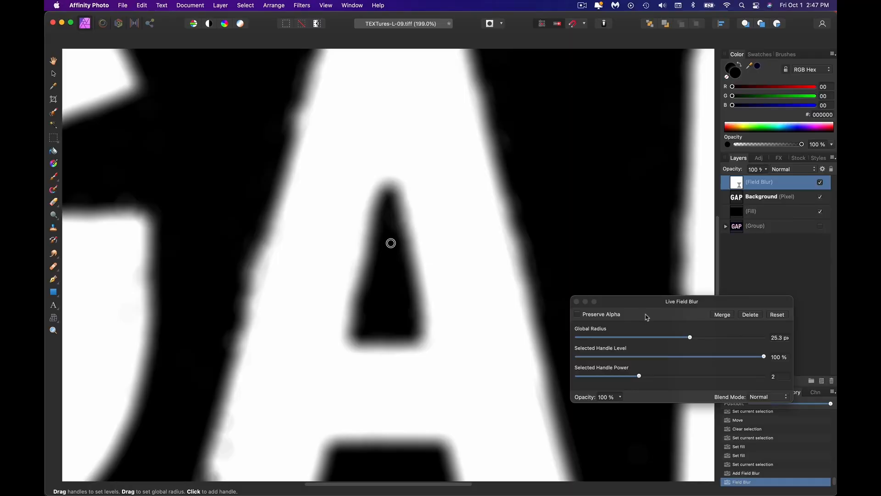
{"action": "left_click_drag", "start_coordinate": [707, 340], "coordinate": [818, 338]}
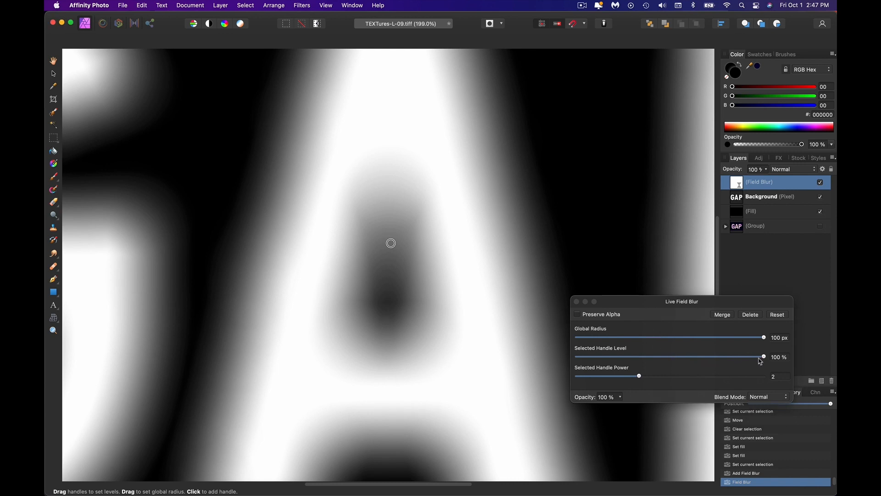
Step: Try a 0 % blur level on the handle inside the A and return it to 100 %
{"action": "left_click_drag", "start_coordinate": [764, 359], "coordinate": [577, 359]}
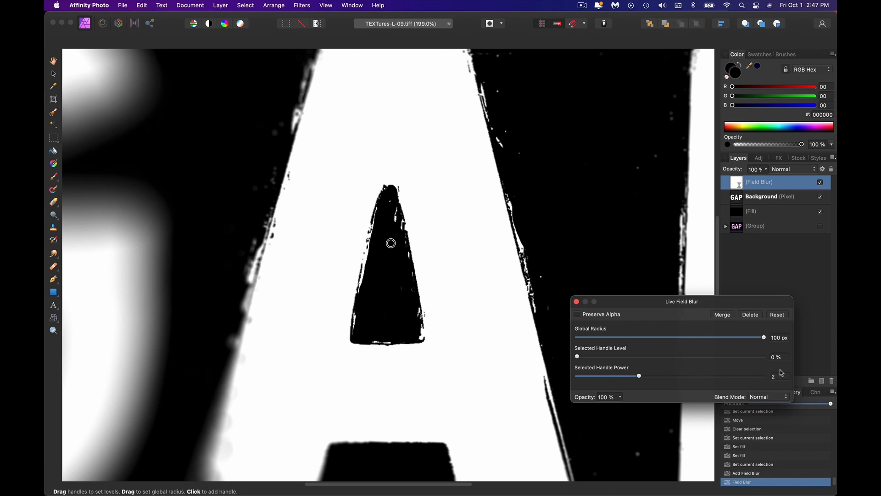
{"action": "left_click_drag", "start_coordinate": [740, 358], "coordinate": [779, 361]}
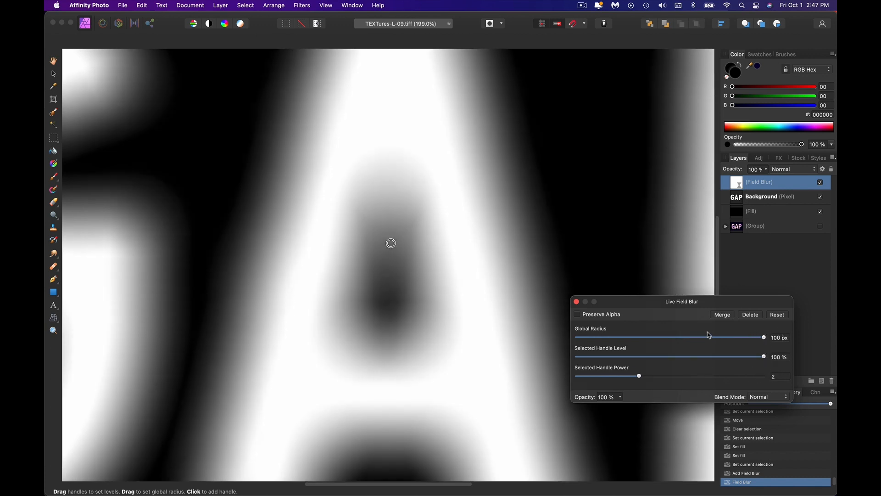
{"action": "left_click_drag", "start_coordinate": [753, 359], "coordinate": [798, 361]}
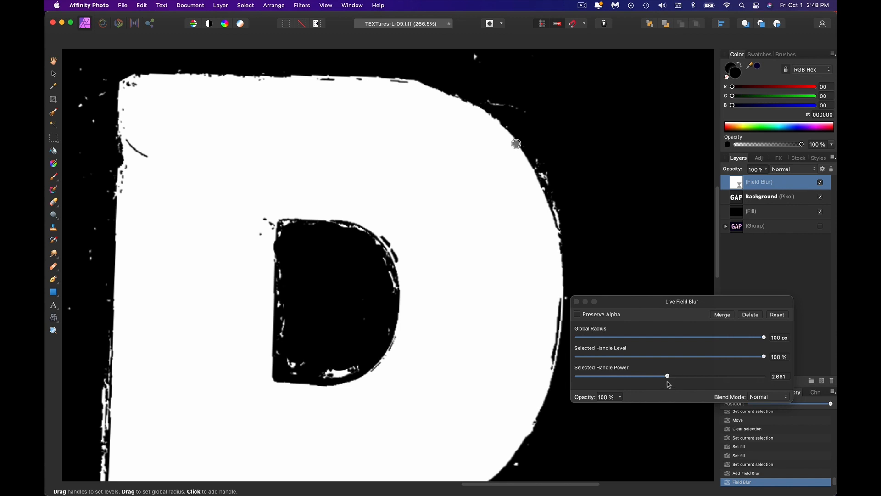
Step: Adjust the power of the blur handle on the P's outer curve to 0.764
{"action": "left_click_drag", "start_coordinate": [668, 380], "coordinate": [585, 387]}
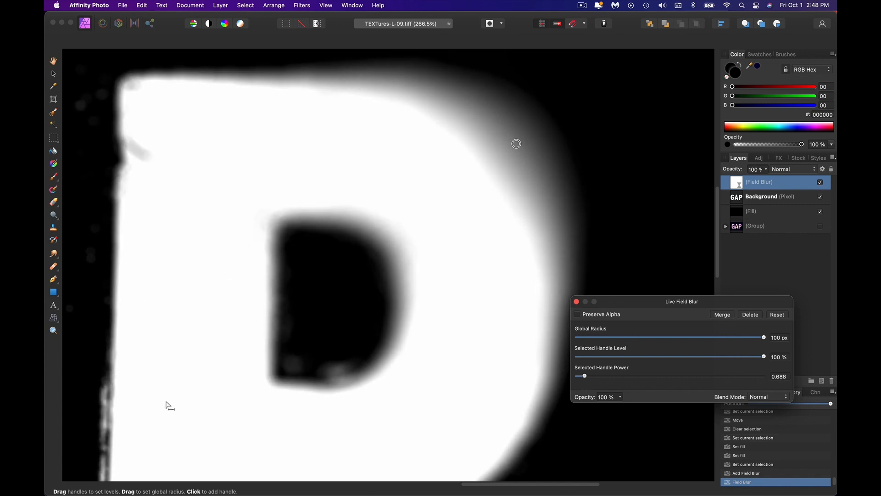
{"action": "left_click_drag", "start_coordinate": [584, 377], "coordinate": [616, 377]}
{"action": "scroll", "coordinate": [392, 356], "scroll_direction": "left", "scroll_amount": 10}
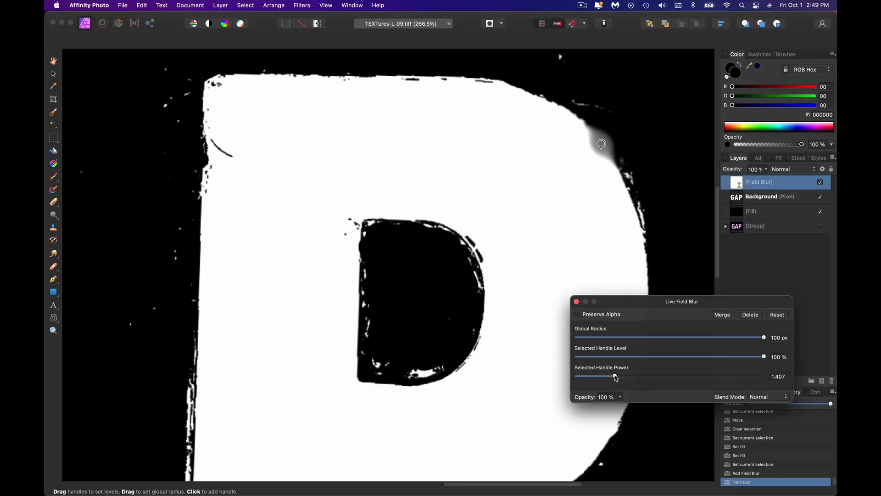
{"action": "left_click_drag", "start_coordinate": [614, 378], "coordinate": [588, 380]}
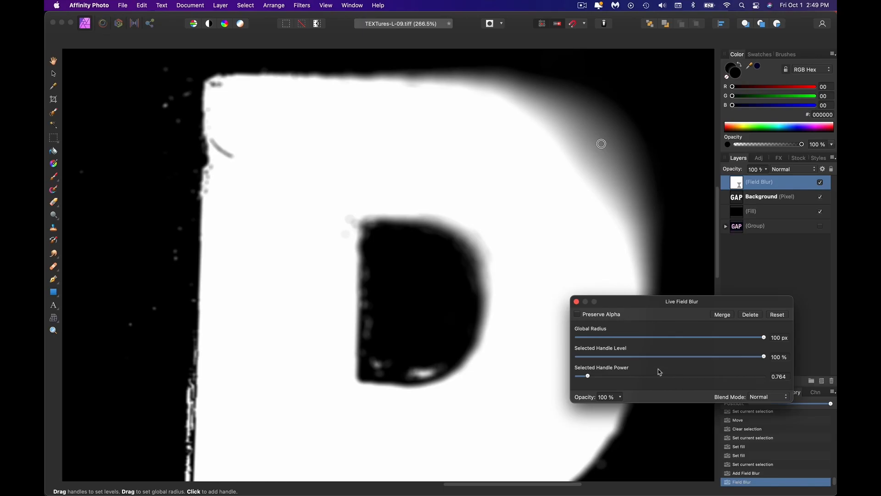
Step: Select the blur handle at the G's inner corner and set its power to 0.82
{"action": "scroll", "coordinate": [275, 309], "scroll_direction": "left", "scroll_amount": 20}
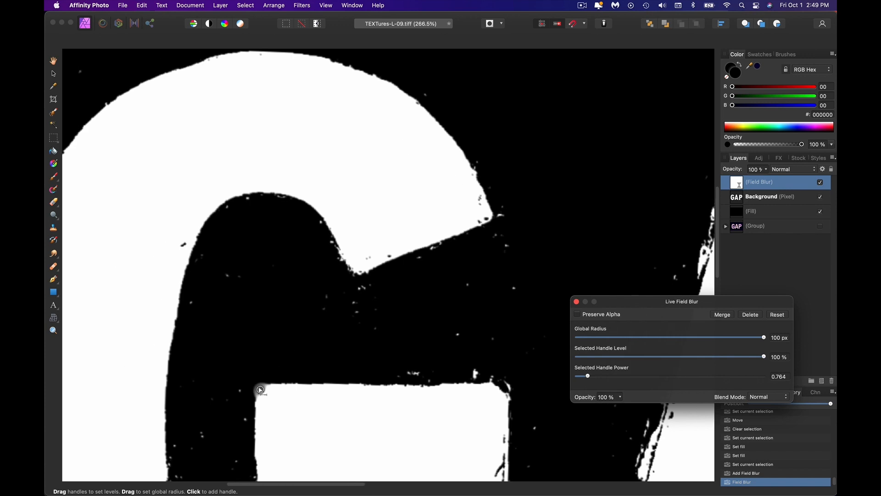
{"action": "left_click", "coordinate": [260, 390]}
{"action": "left_click_drag", "start_coordinate": [628, 381], "coordinate": [592, 381]}
{"action": "scroll", "coordinate": [480, 294], "scroll_direction": "down", "scroll_amount": 10}
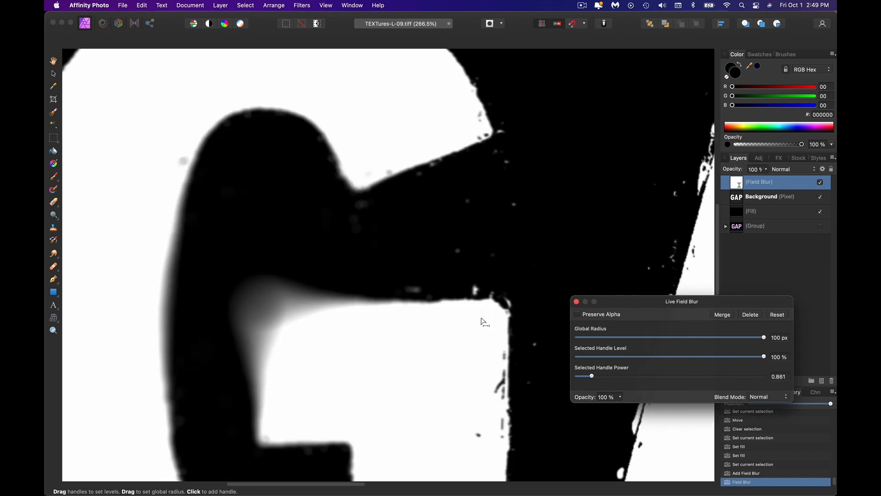
{"action": "left_click_drag", "start_coordinate": [592, 381], "coordinate": [594, 376]}
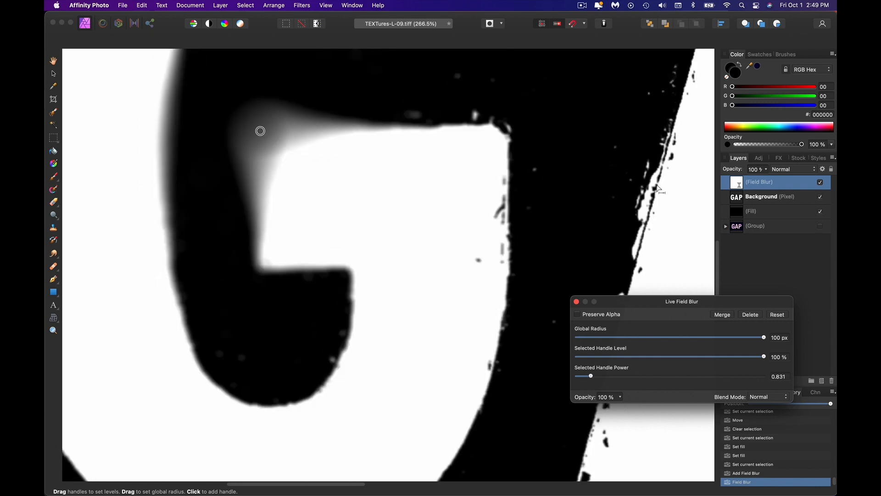
{"action": "left_click_drag", "start_coordinate": [594, 378], "coordinate": [592, 381]}
Step: Add a blur handle on the left edge of the P's stem and lower its power
{"action": "scroll", "coordinate": [624, 258], "scroll_direction": "down", "scroll_amount": 5}
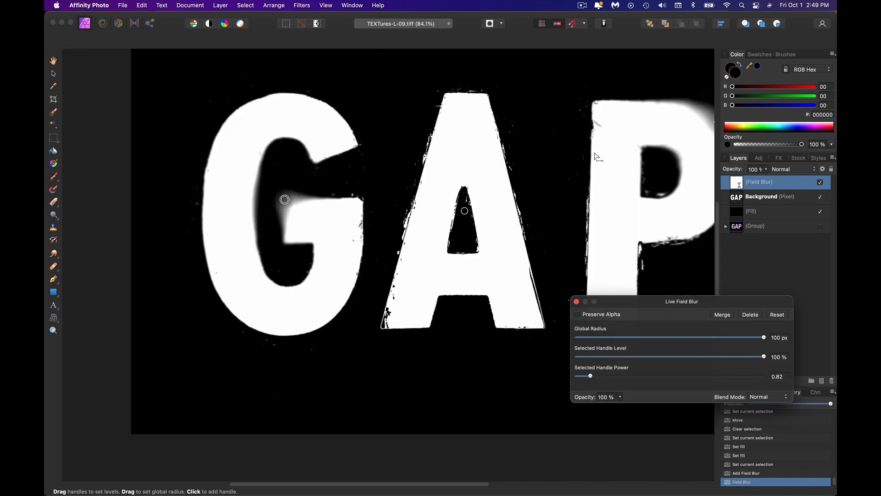
{"action": "scroll", "coordinate": [599, 175], "scroll_direction": "up", "scroll_amount": 8}
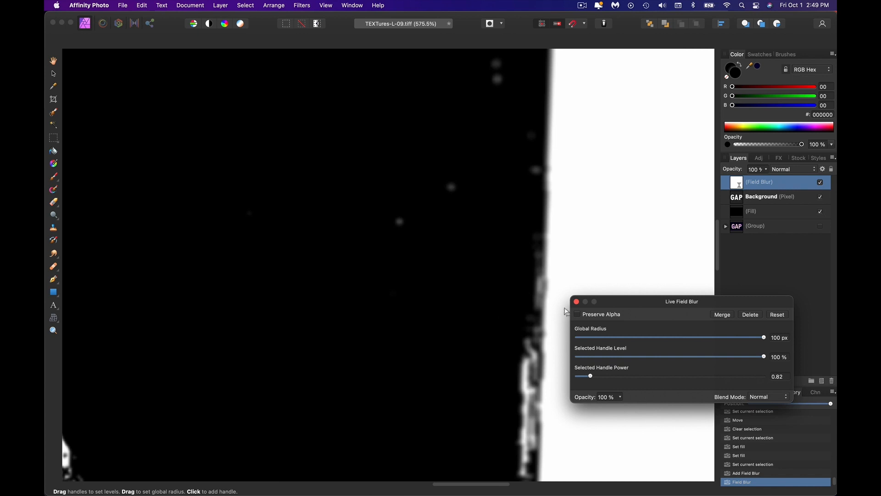
{"action": "left_click", "coordinate": [539, 270]}
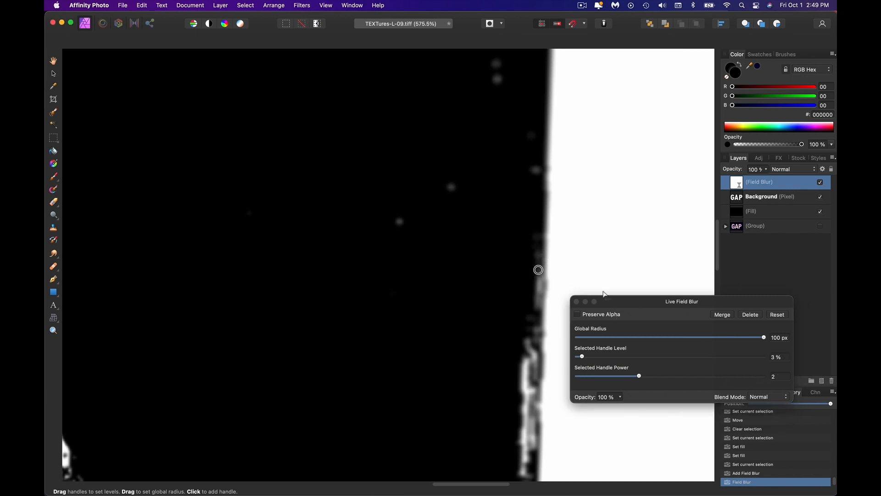
{"action": "left_click_drag", "start_coordinate": [637, 382], "coordinate": [565, 379]}
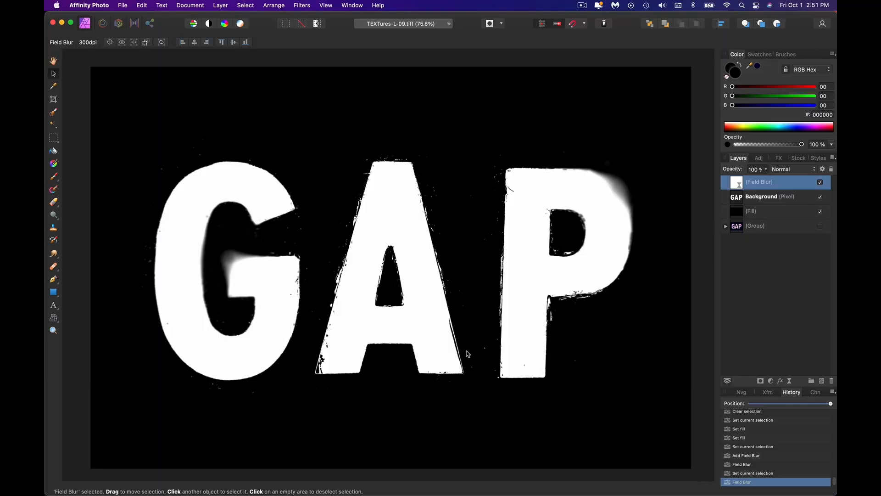
Step: Select the field blur handle on the P's outer curve and set its power to 0.542
{"action": "scroll", "coordinate": [468, 354], "scroll_direction": "up", "scroll_amount": 3}
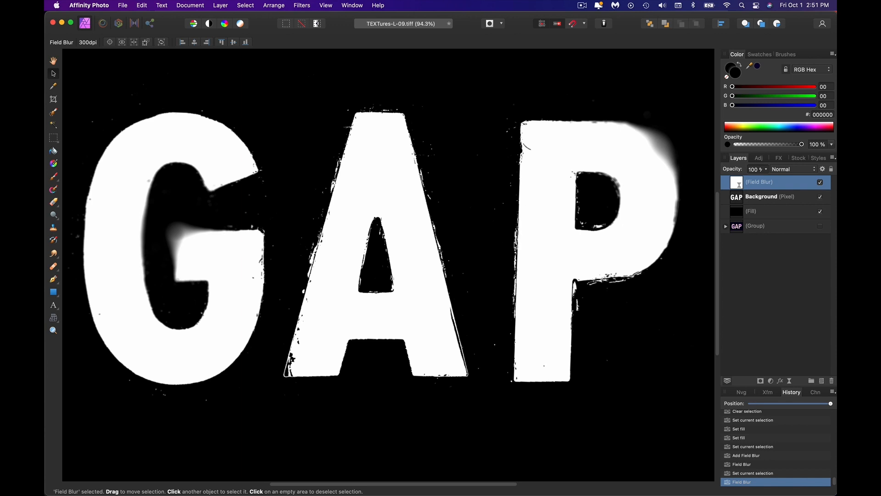
{"action": "scroll", "coordinate": [468, 270], "scroll_direction": "left", "scroll_amount": 2}
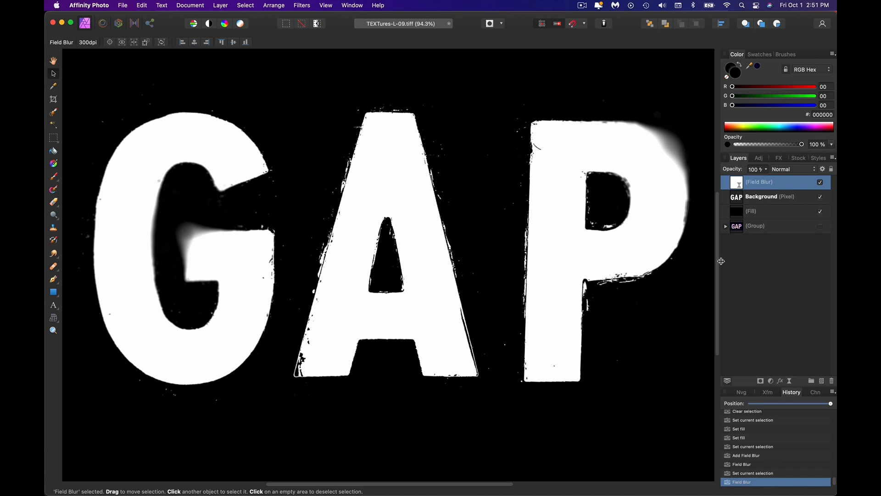
{"action": "left_click", "coordinate": [672, 146]}
{"action": "mouse_move", "coordinate": [493, 449]}
{"action": "left_mouse_down"}
{"action": "mouse_move", "coordinate": [504, 451]}
{"action": "mouse_move", "coordinate": [494, 450]}
{"action": "left_mouse_up"}
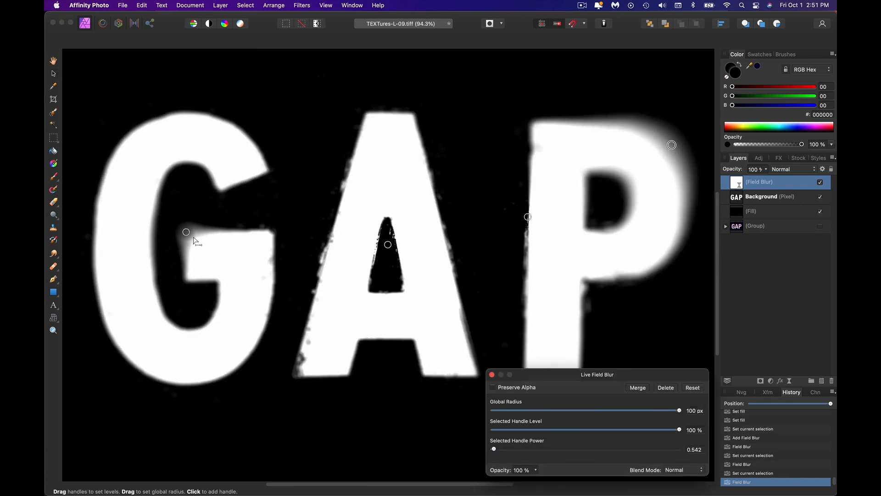
Step: Set the G handle's power to 0.703 and move the handle down into the letter's inner opening
{"action": "left_click", "coordinate": [186, 232]}
{"action": "left_click_drag", "start_coordinate": [511, 449], "coordinate": [506, 450]}
{"action": "left_click_drag", "start_coordinate": [186, 232], "coordinate": [176, 282]}
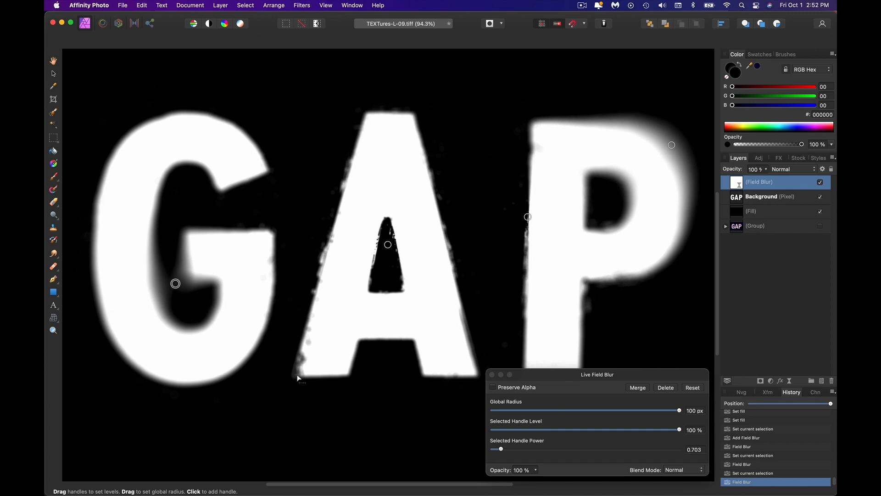
Step: Add blur handles at the A's bottom-left foot, with 60 % level and 0.689 power, and at both lower corners of its inner opening
{"action": "left_click", "coordinate": [298, 382]}
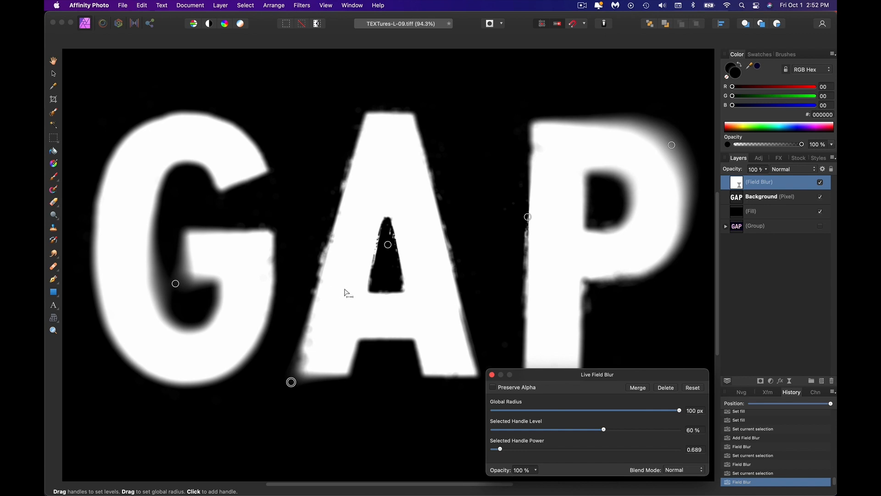
{"action": "left_click", "coordinate": [369, 289]}
{"action": "left_click_drag", "start_coordinate": [509, 430], "coordinate": [466, 452]}
{"action": "left_click", "coordinate": [403, 289]}
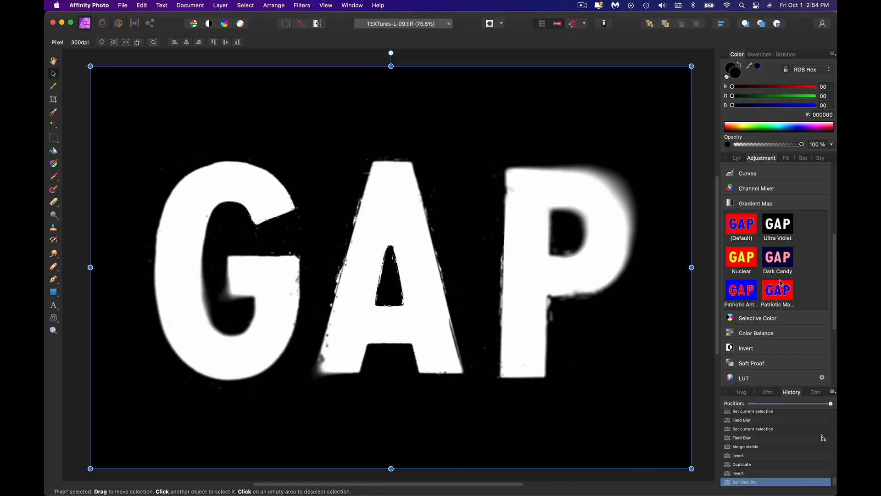
Step: Add a Gradient Map adjustment layer above the top GAP pixel layer and move its settings clear of the artwork
{"action": "scroll", "coordinate": [774, 268], "scroll_direction": "down", "scroll_amount": 1}
{"action": "scroll", "coordinate": [773, 271], "scroll_direction": "up", "scroll_amount": 1}
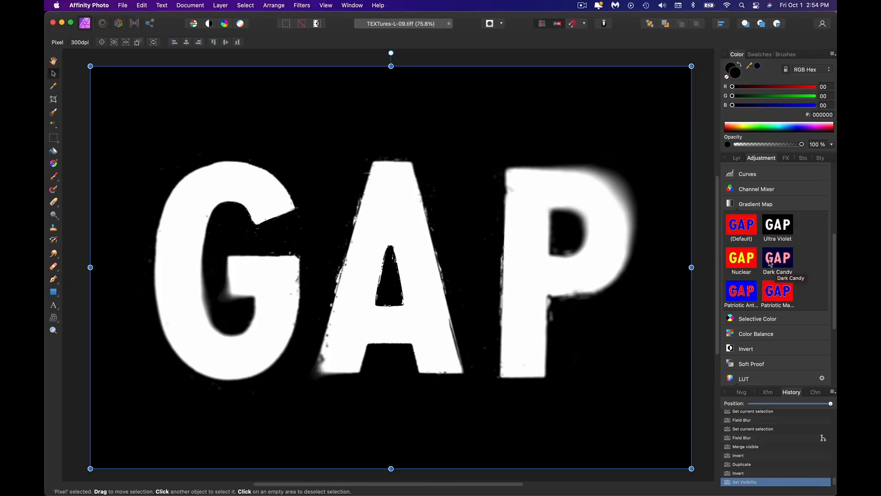
{"action": "scroll", "coordinate": [774, 268], "scroll_direction": "down", "scroll_amount": 1}
{"action": "scroll", "coordinate": [774, 269], "scroll_direction": "up", "scroll_amount": 1}
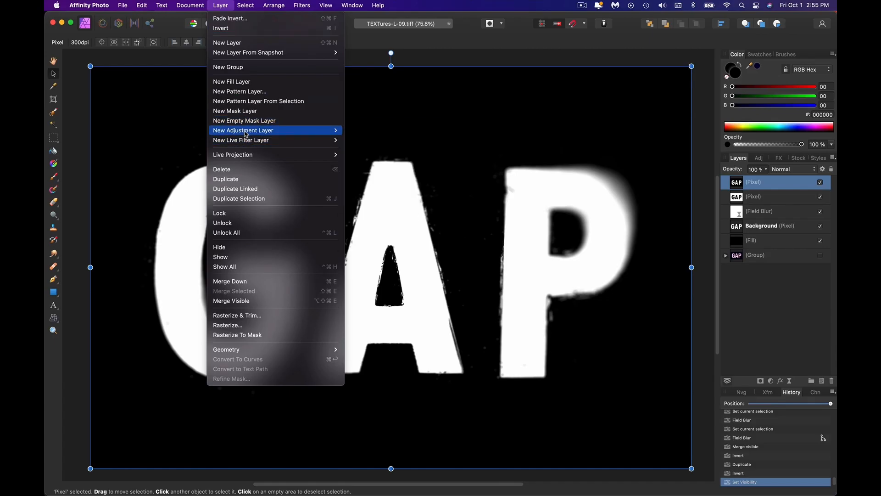
{"action": "mouse_move", "coordinate": [247, 132]}
{"action": "left_click", "coordinate": [379, 232]}
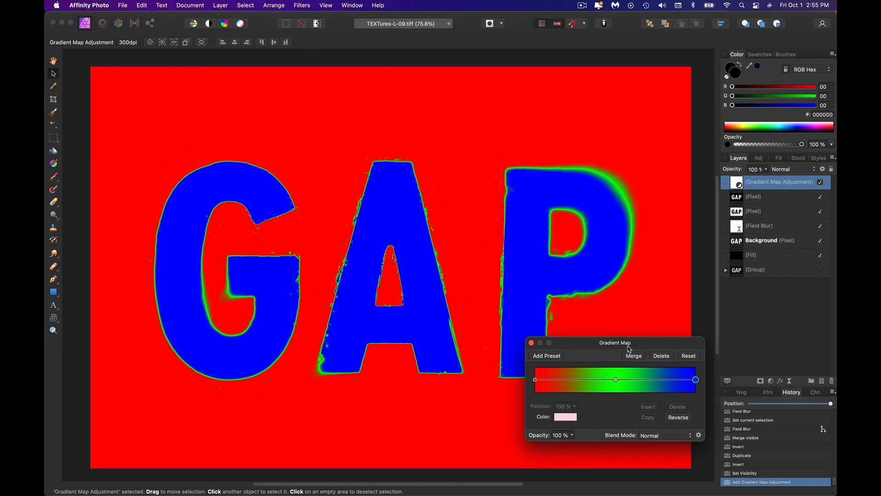
{"action": "left_click_drag", "start_coordinate": [630, 351], "coordinate": [756, 236]}
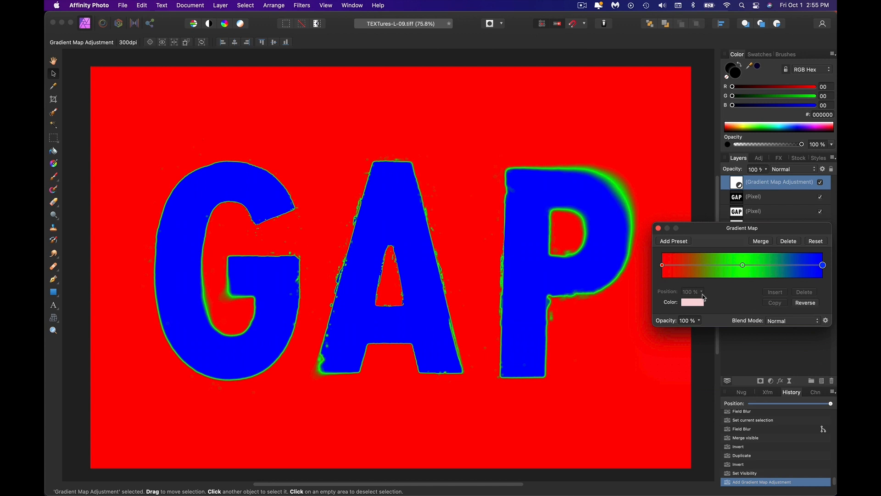
Step: Reverse the gradient map and recolor its 0 % stop to dark navy with H 240, S 100, L 7
{"action": "left_click", "coordinate": [743, 265]}
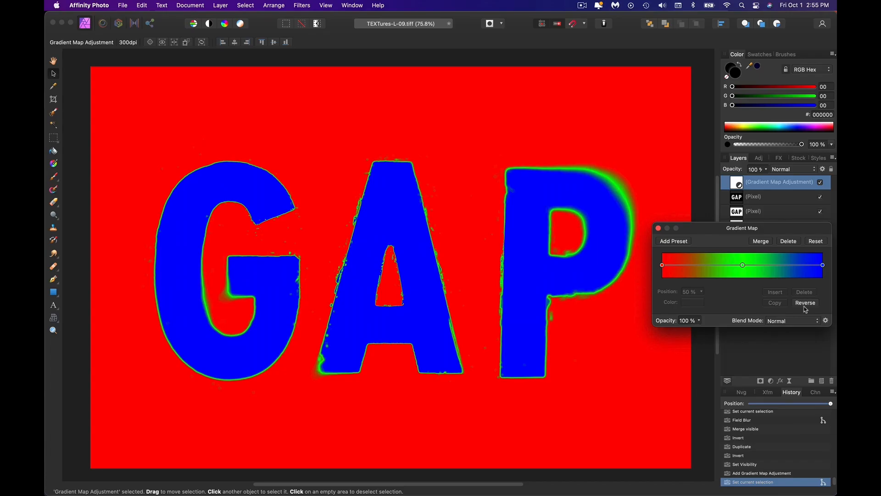
{"action": "left_click", "coordinate": [822, 310]}
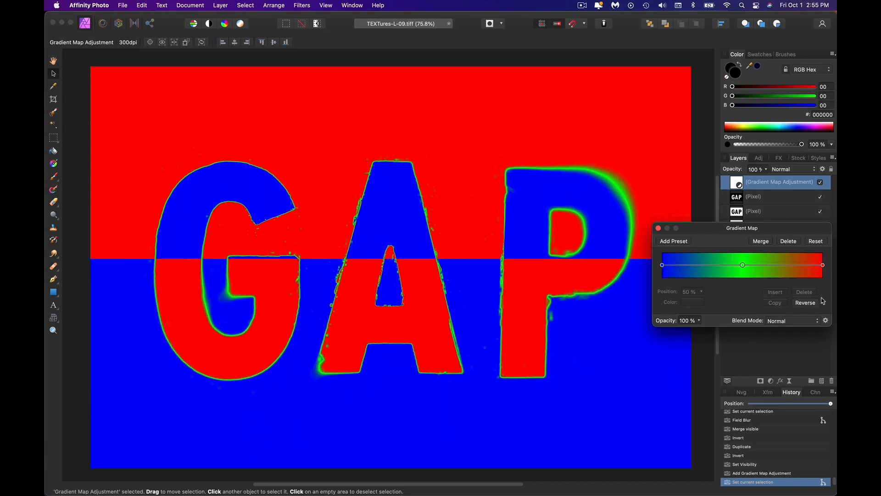
{"action": "left_click", "coordinate": [663, 265]}
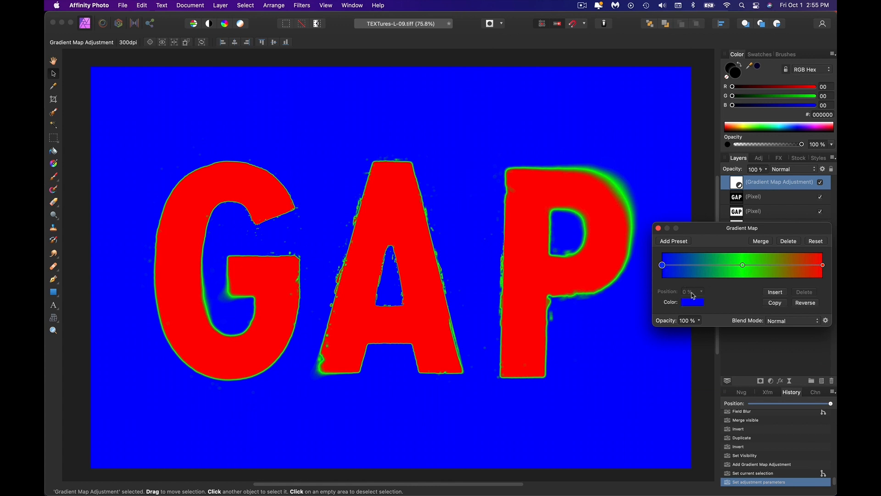
{"action": "left_click", "coordinate": [697, 303]}
{"action": "left_click_drag", "start_coordinate": [719, 358], "coordinate": [708, 402]}
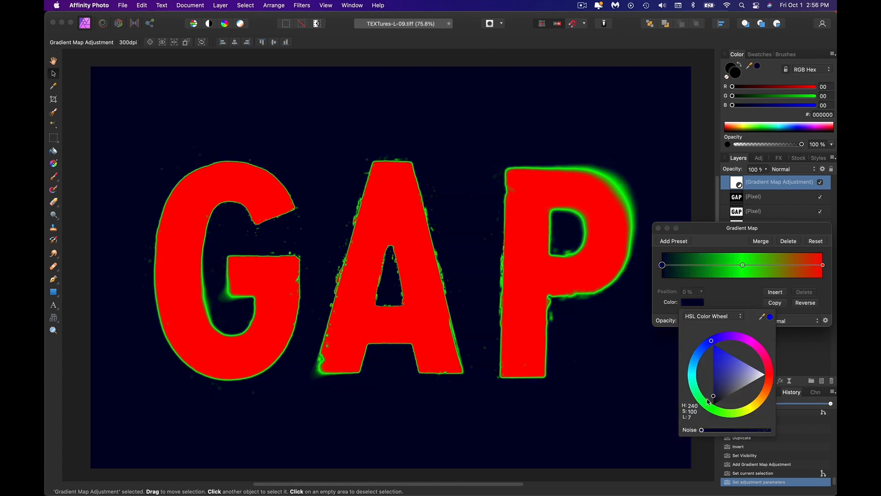
{"action": "left_click", "coordinate": [728, 300]}
Step: Change the gradient map's 50 % stop to cyan with H 180, S 100, L 50
{"action": "left_click", "coordinate": [743, 266]}
{"action": "left_click", "coordinate": [694, 303]}
{"action": "mouse_move", "coordinate": [730, 337]}
{"action": "left_mouse_down"}
{"action": "mouse_move", "coordinate": [693, 365]}
{"action": "mouse_move", "coordinate": [746, 341]}
{"action": "left_mouse_up"}
{"action": "left_click", "coordinate": [707, 366]}
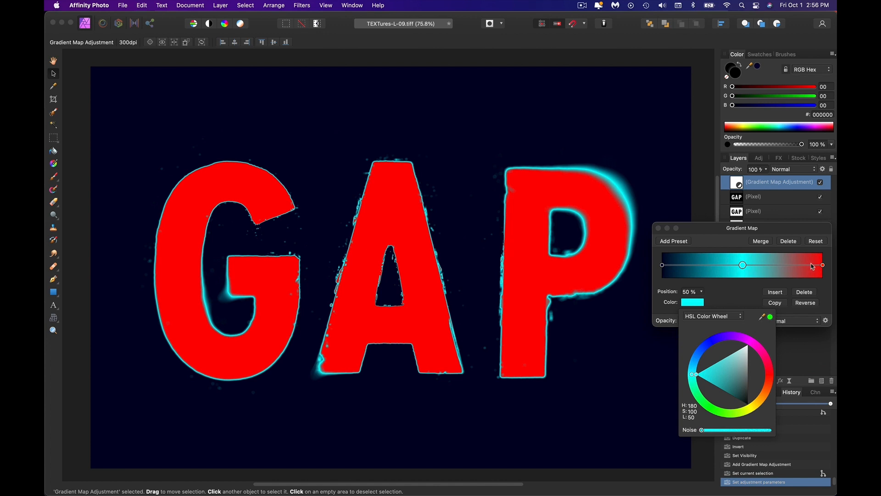
Step: Change the gradient map's 100 % stop to pale pink with H 0, S 100, L 94
{"action": "left_click", "coordinate": [823, 265]}
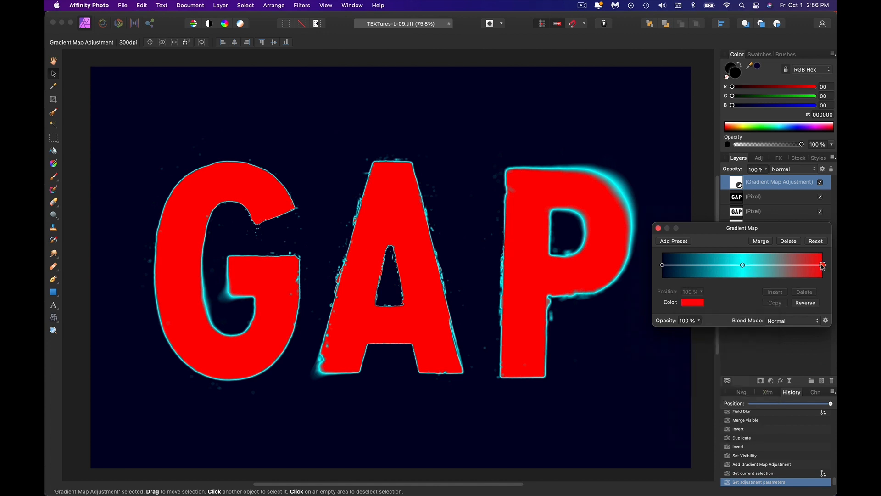
{"action": "left_click", "coordinate": [698, 303]}
{"action": "left_click_drag", "start_coordinate": [721, 396], "coordinate": [718, 403]}
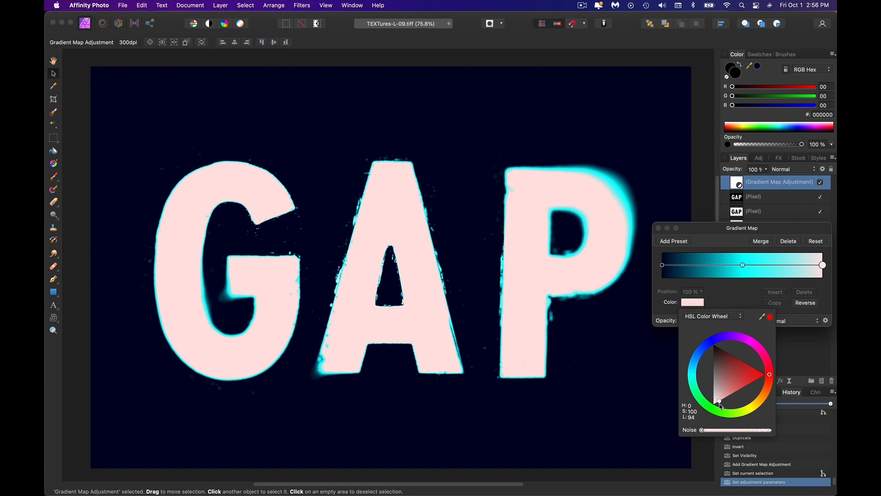
{"action": "left_click_drag", "start_coordinate": [722, 406], "coordinate": [721, 406]}
Step: Save the gradient map as an adjustment preset named The Gap, close its settings and view the Gradient Map presets
{"action": "left_click", "coordinate": [671, 243]}
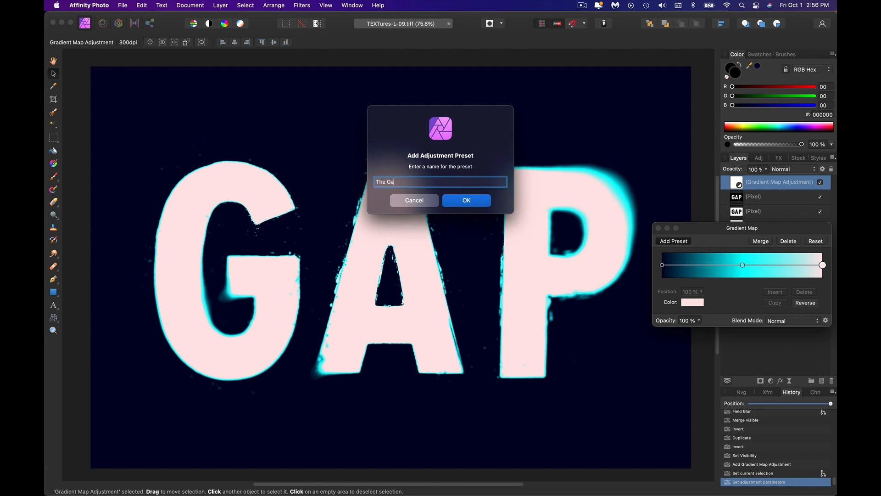
{"action": "key", "text": "Return"}
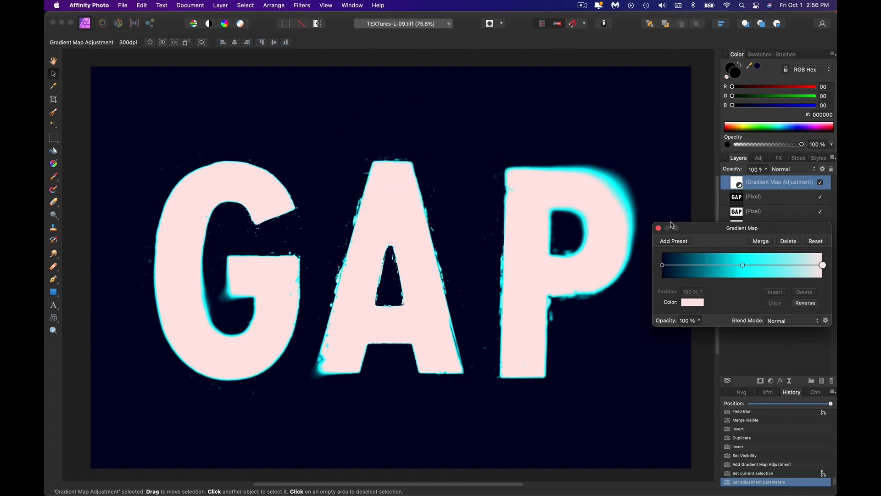
{"action": "left_click", "coordinate": [658, 229]}
{"action": "left_click", "coordinate": [760, 159]}
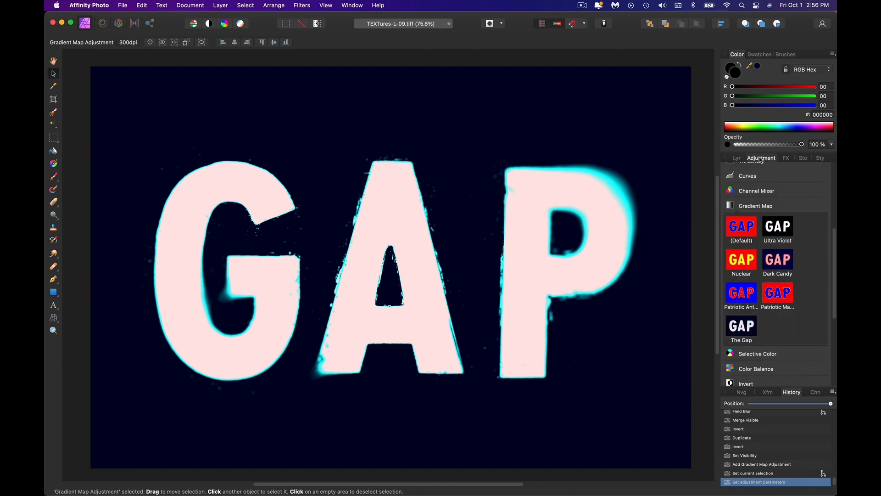
{"action": "scroll", "coordinate": [744, 309], "scroll_direction": "down", "scroll_amount": 5}
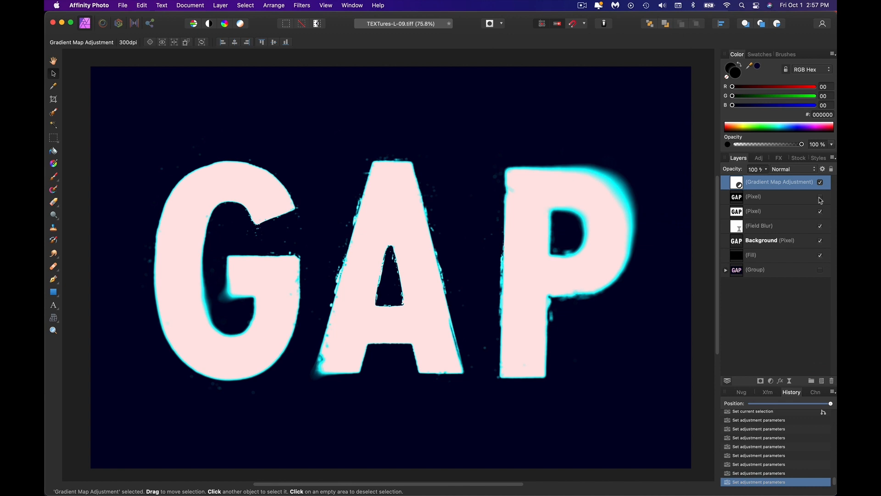
Step: Add a pixel layer below the Gradient Map adjustment and fill it with mid-grey, H 0, S 0, L 51
{"action": "left_click", "coordinate": [820, 199]}
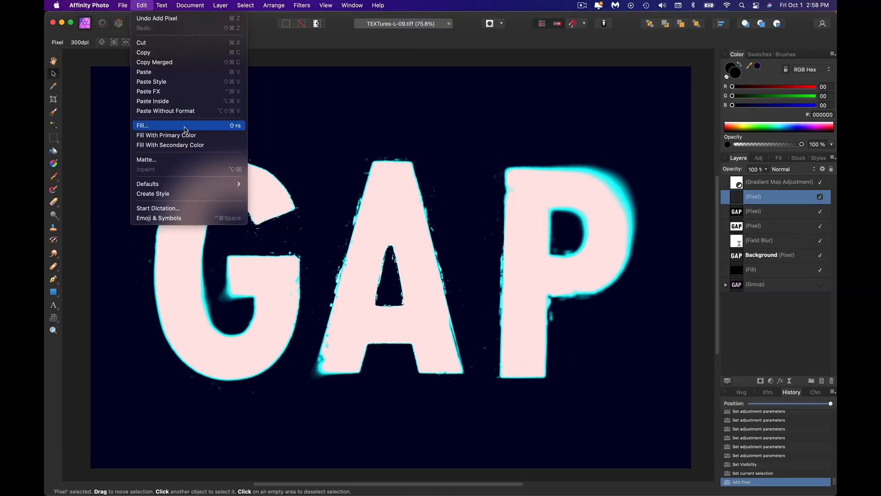
{"action": "left_click", "coordinate": [232, 126]}
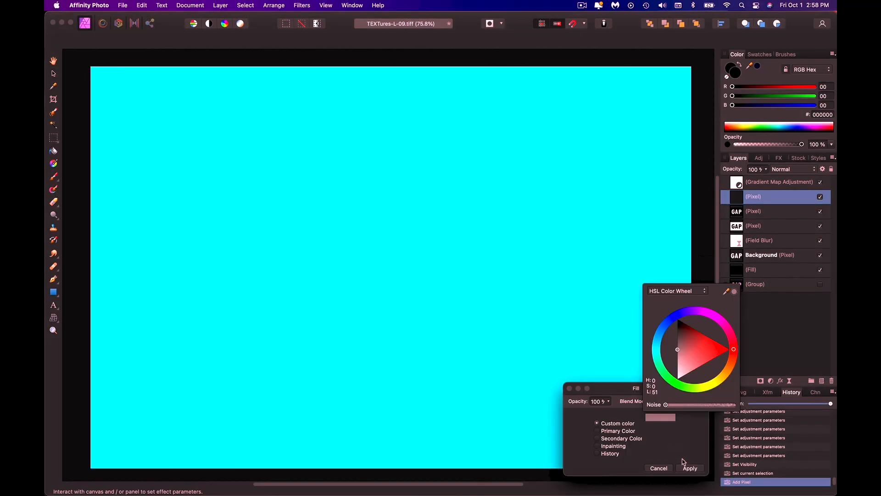
{"action": "left_click", "coordinate": [688, 468]}
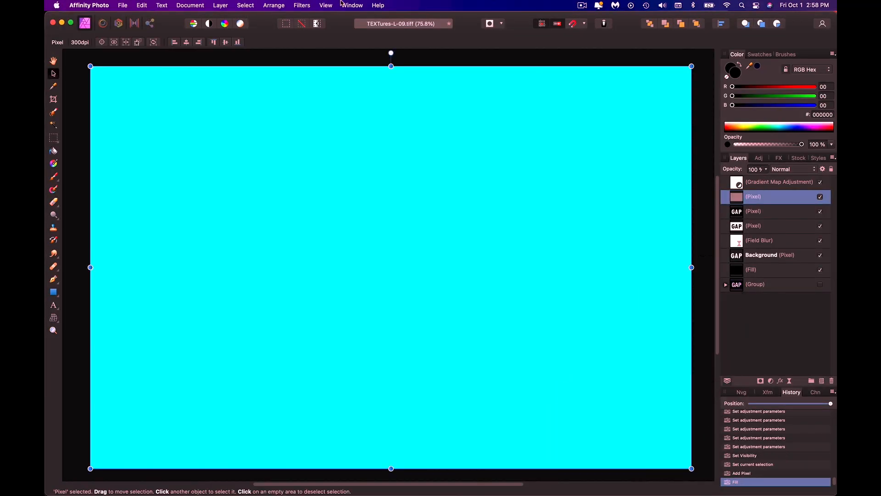
Step: Apply the Add Noise filter to the grey pixel layer and set its blend mode to Overlay
{"action": "left_click", "coordinate": [304, 5]}
{"action": "mouse_move", "coordinate": [322, 63]}
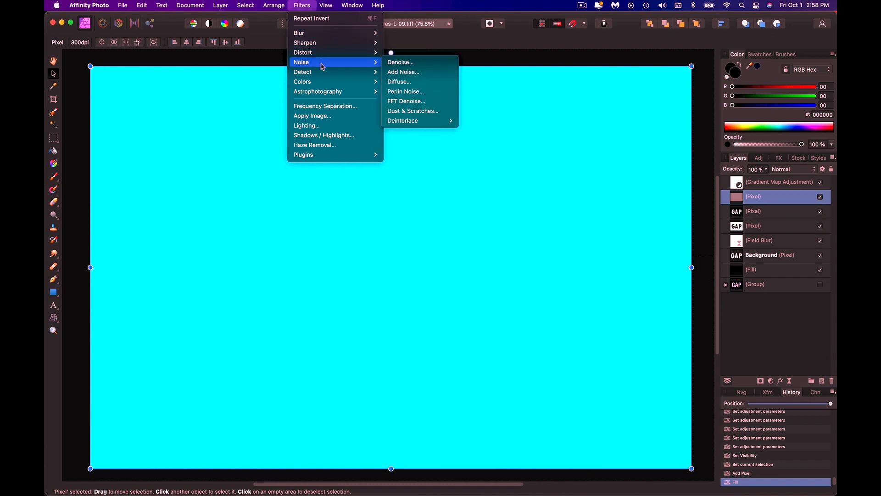
{"action": "left_click", "coordinate": [410, 74]}
{"action": "left_click", "coordinate": [691, 466]}
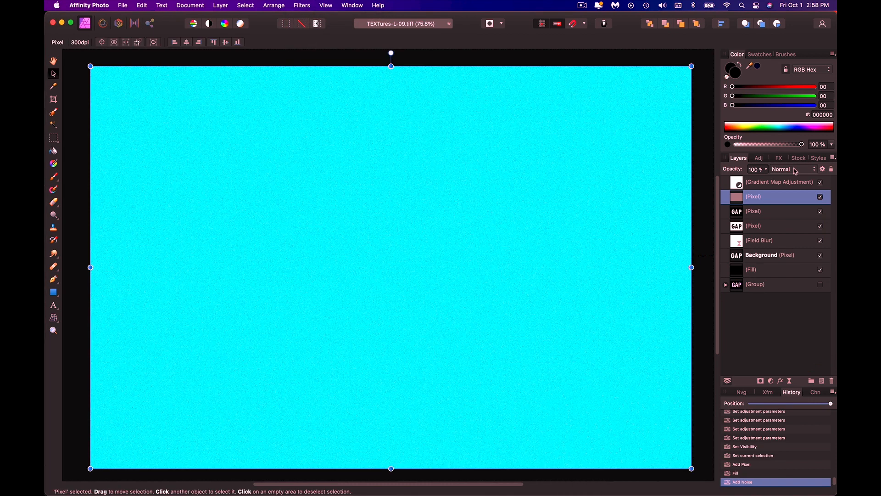
{"action": "left_click", "coordinate": [794, 169]}
{"action": "left_click", "coordinate": [795, 288]}
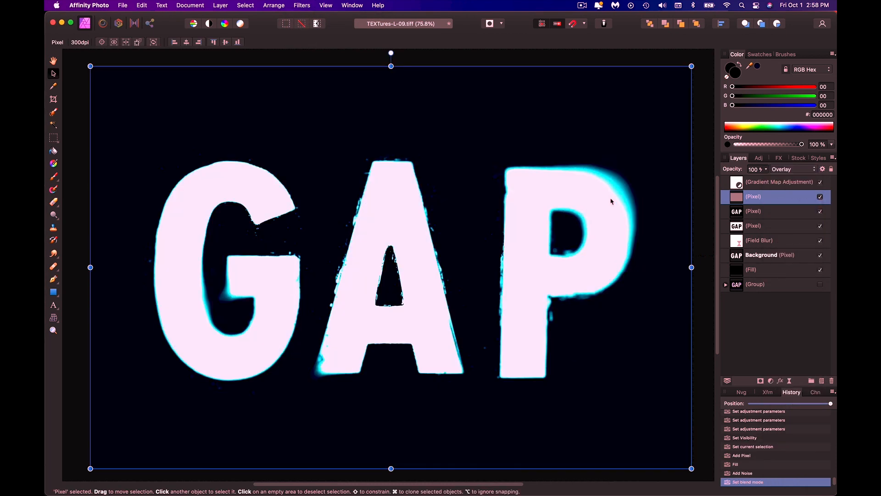
Step: Toggle the noise layer's visibility to compare the grain along the blurred outer curve of the P
{"action": "scroll", "coordinate": [615, 200], "scroll_direction": "up", "scroll_amount": 10}
{"action": "left_click", "coordinate": [820, 196]}
{"action": "left_click", "coordinate": [820, 197]}
{"action": "scroll", "coordinate": [654, 213], "scroll_direction": "up", "scroll_amount": 5}
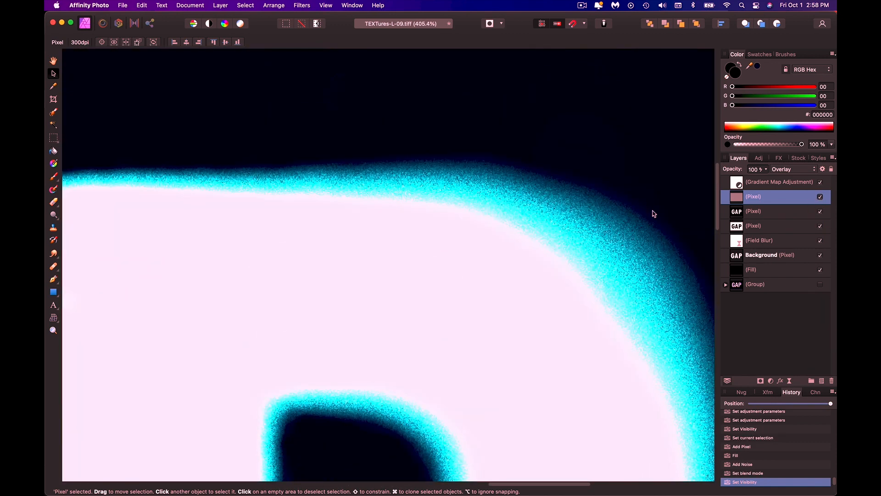